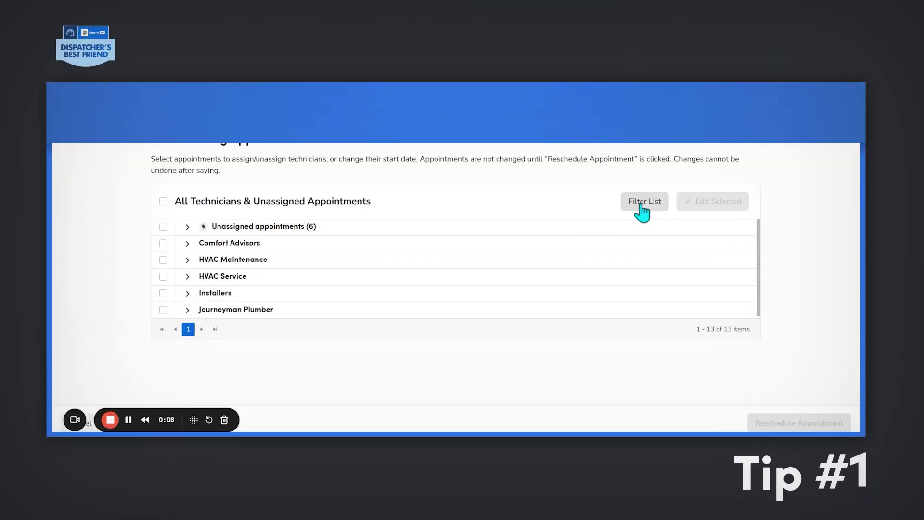
- Filter the reschedule list to appointments with the Maintenance tag
click(643, 206)
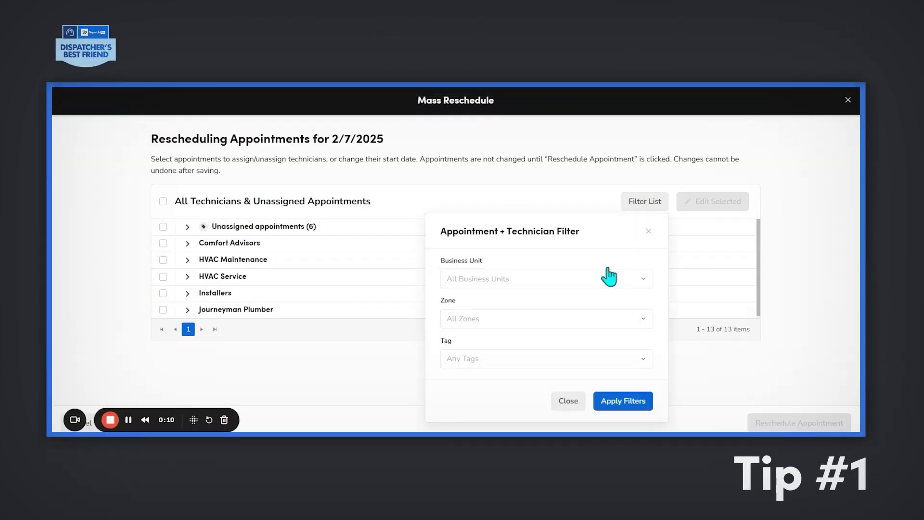
click(566, 368)
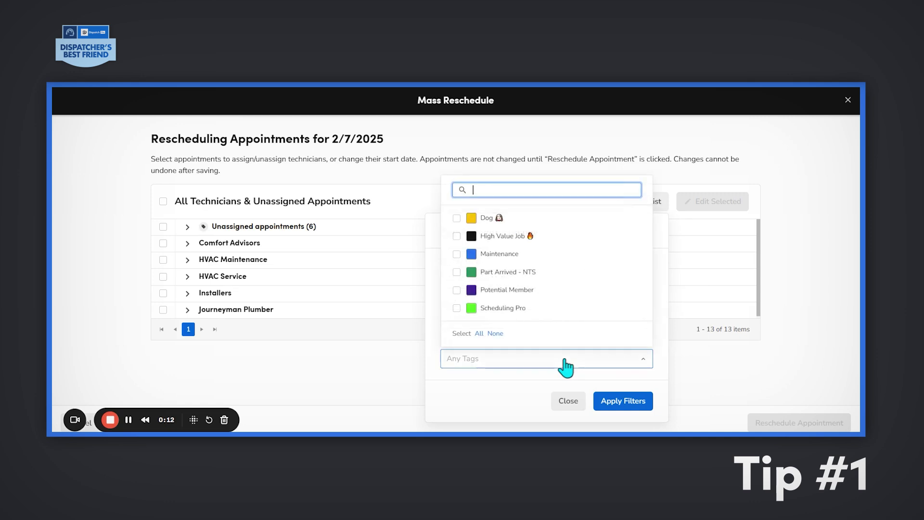
text(main)
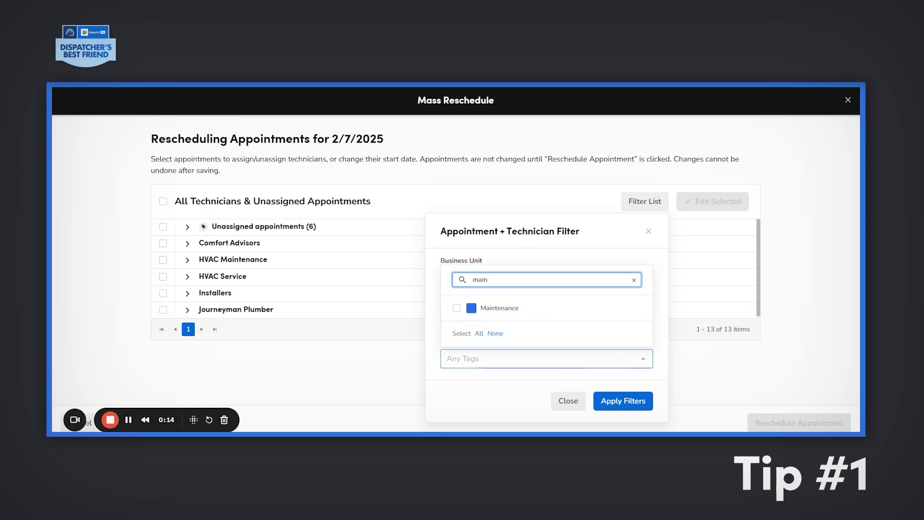
click(457, 309)
click(619, 402)
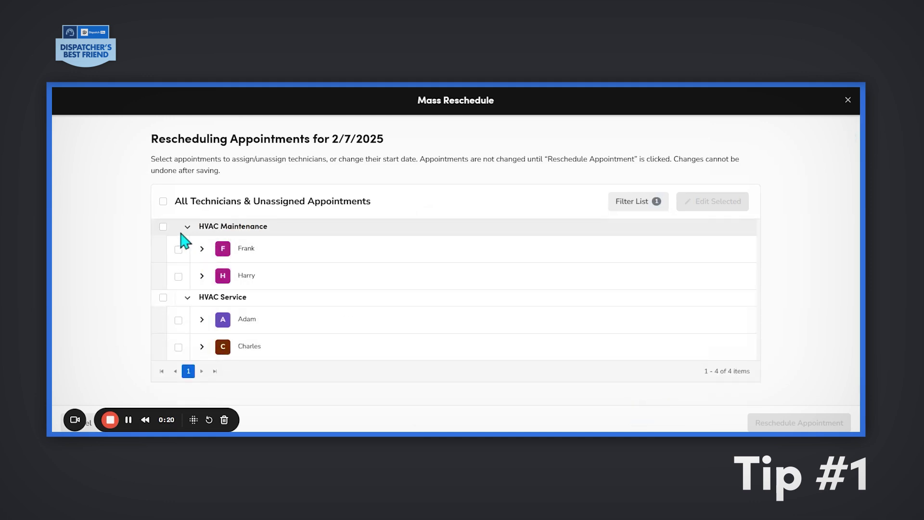
- Select the HVAC Maintenance and HVAC Service appointments and check Unassign all technicians
click(163, 228)
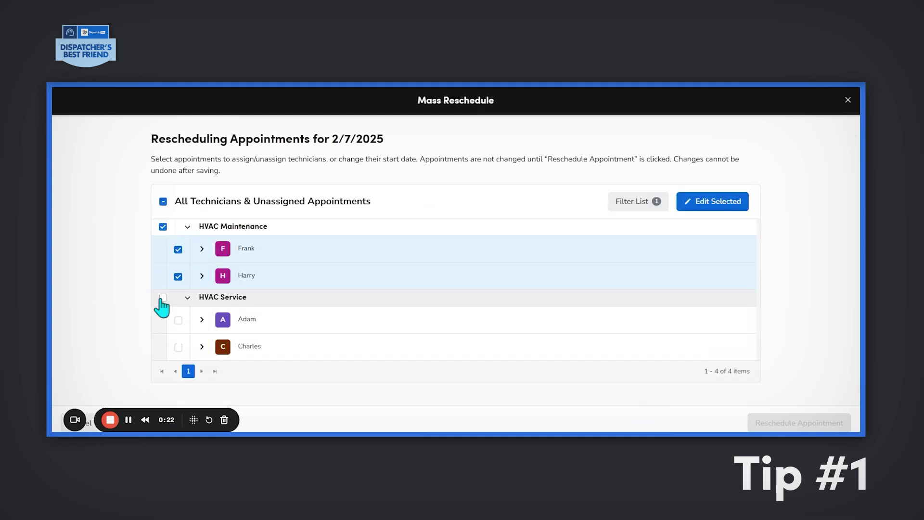
click(163, 298)
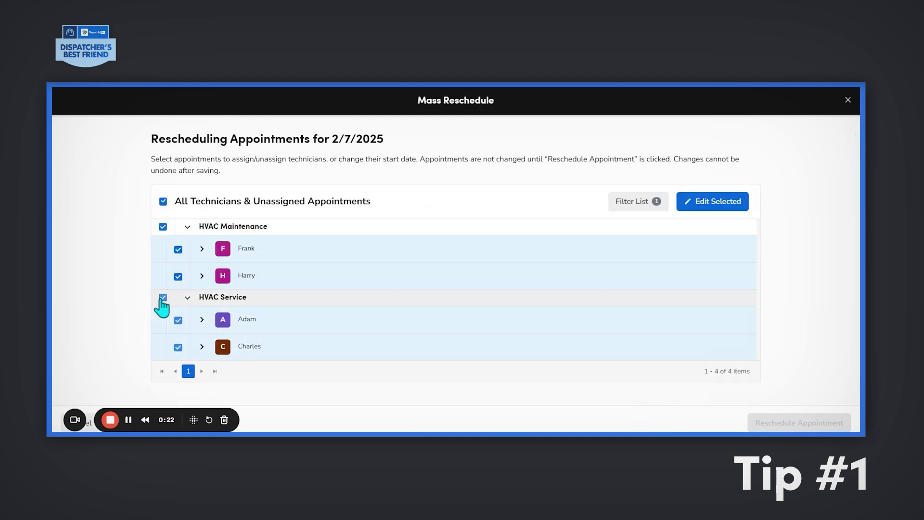
click(715, 202)
click(537, 249)
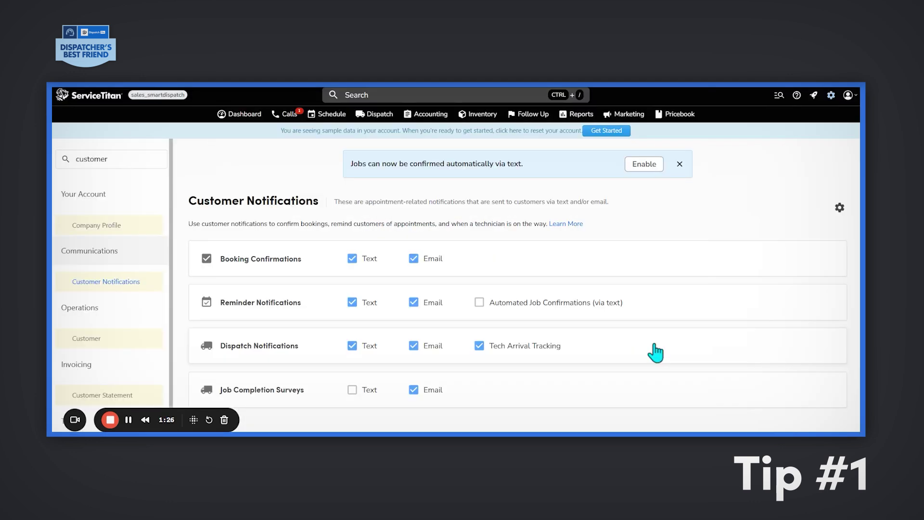
- Show the Dispatch Notifications arrival tracking settings with text and email enabled
click(654, 350)
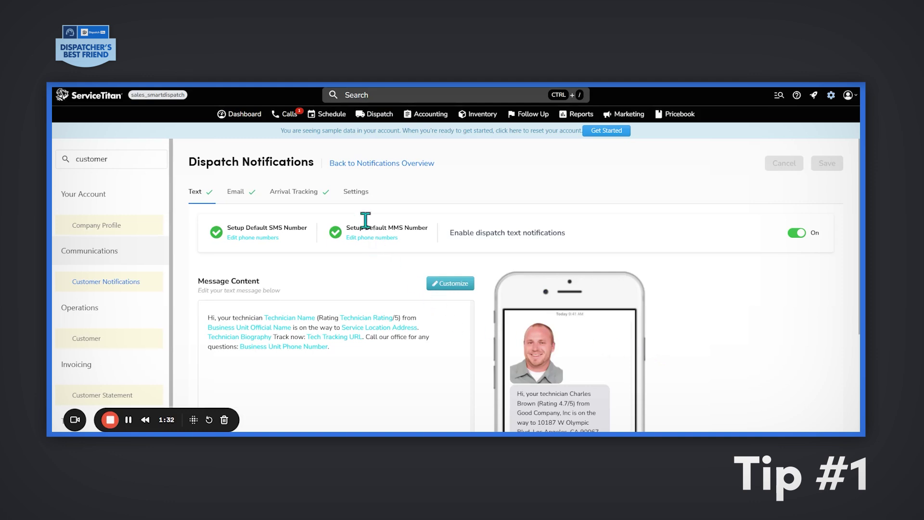
click(318, 202)
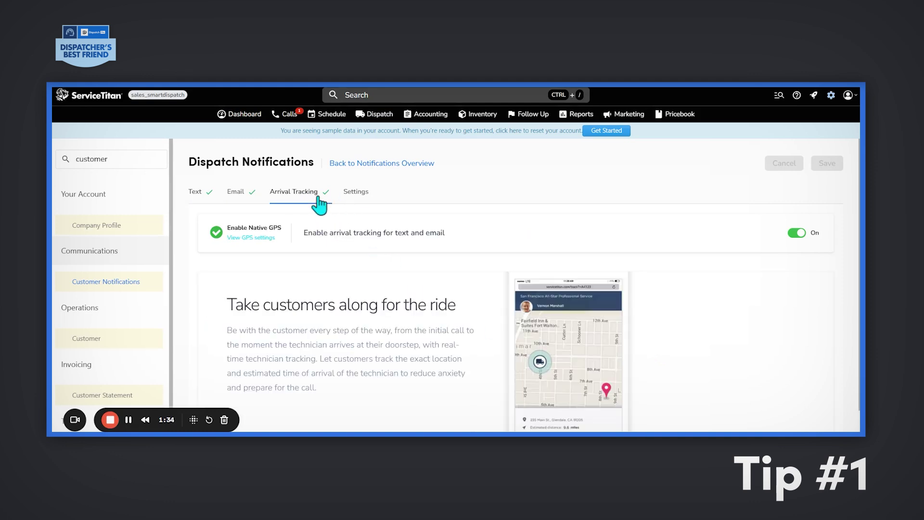
scroll(795, 296, down, 1)
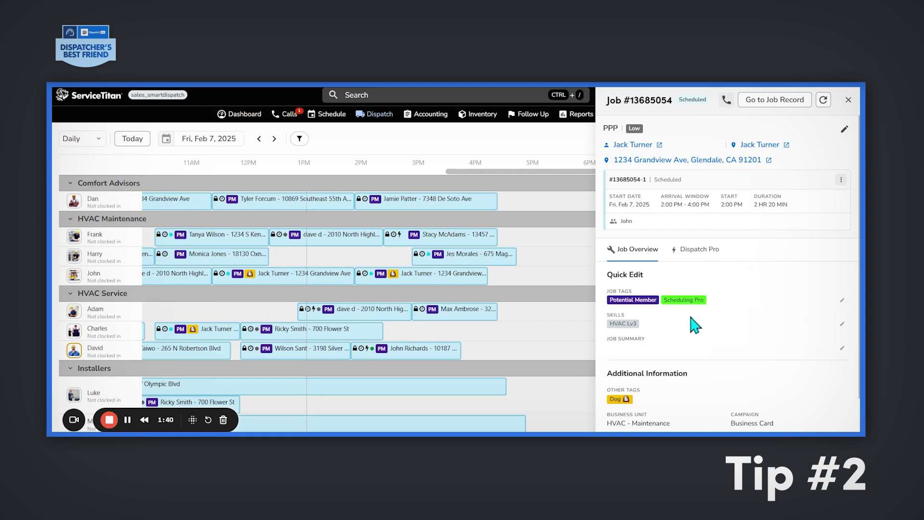
- Show job #13685054's Dispatch Pro details and expand its change history entries
click(686, 249)
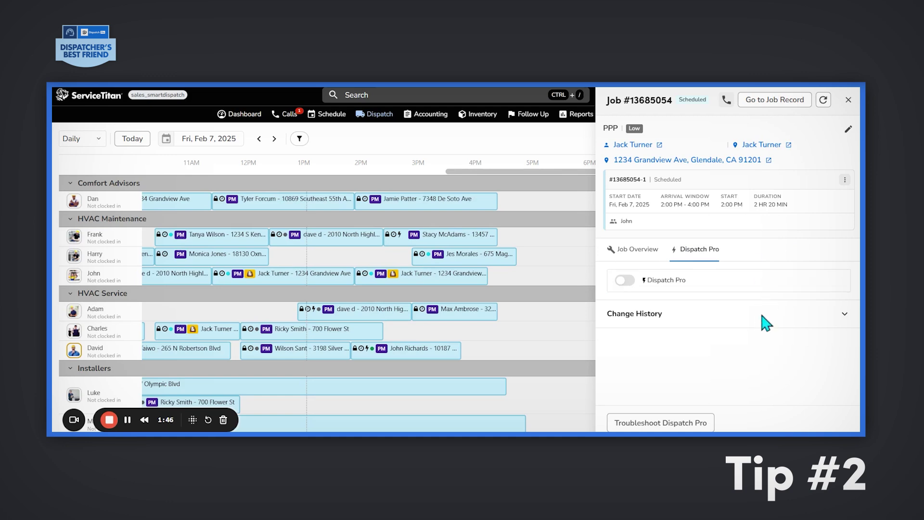
click(844, 315)
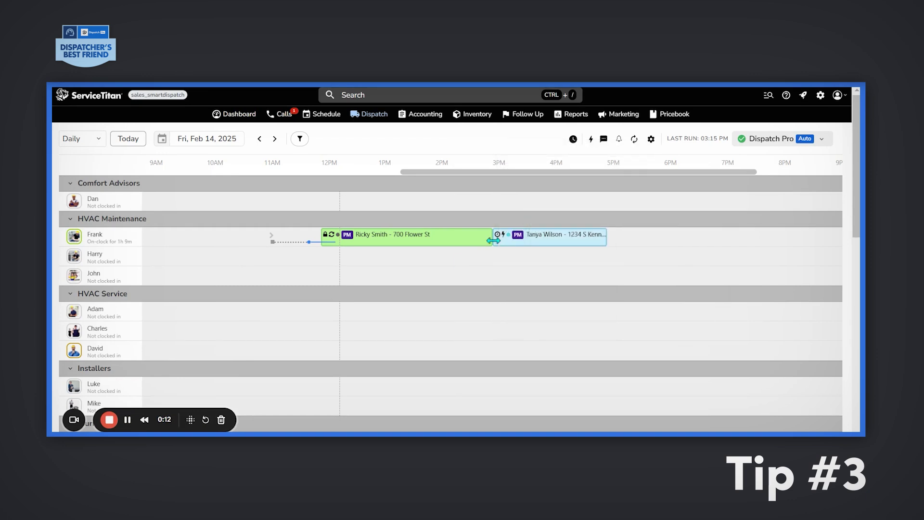
mouse_move(492, 242)
mouse_down()
mouse_move(506, 244)
mouse_move(516, 271)
mouse_up()
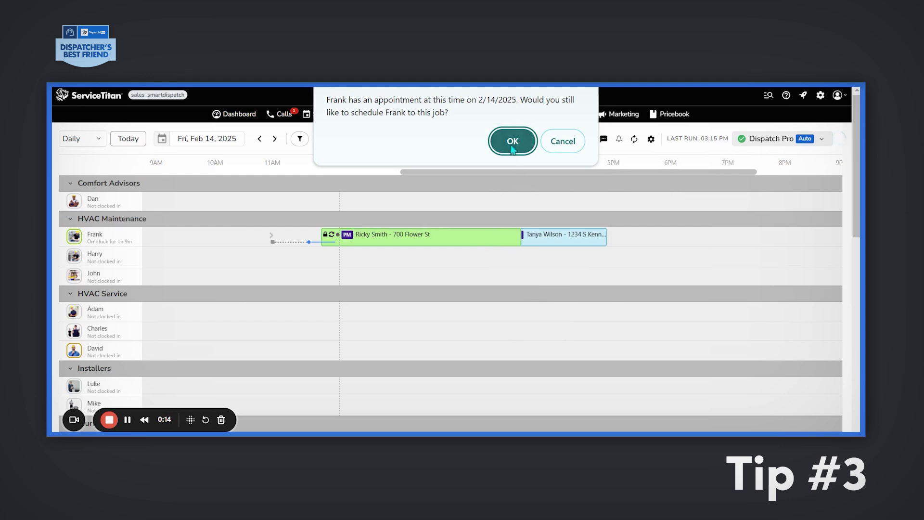
click(512, 141)
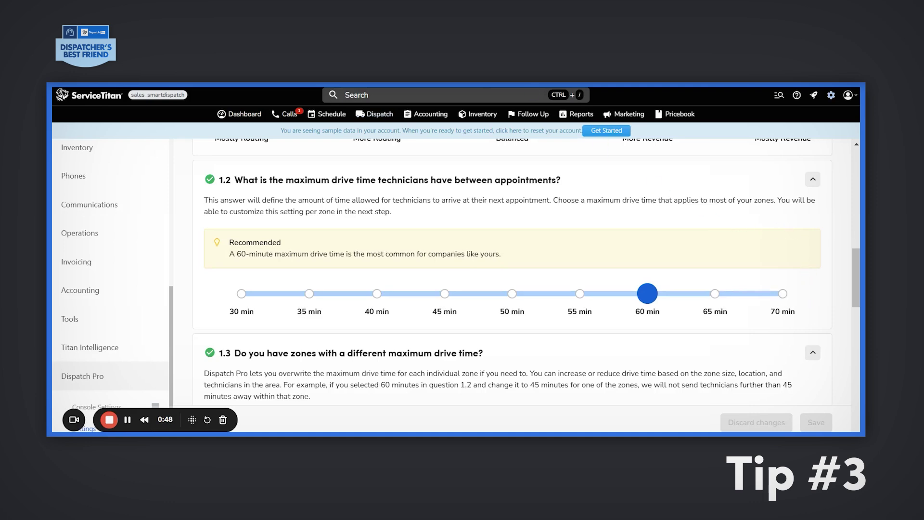
- Set the maximum drive time between appointments to 30 min
click(242, 295)
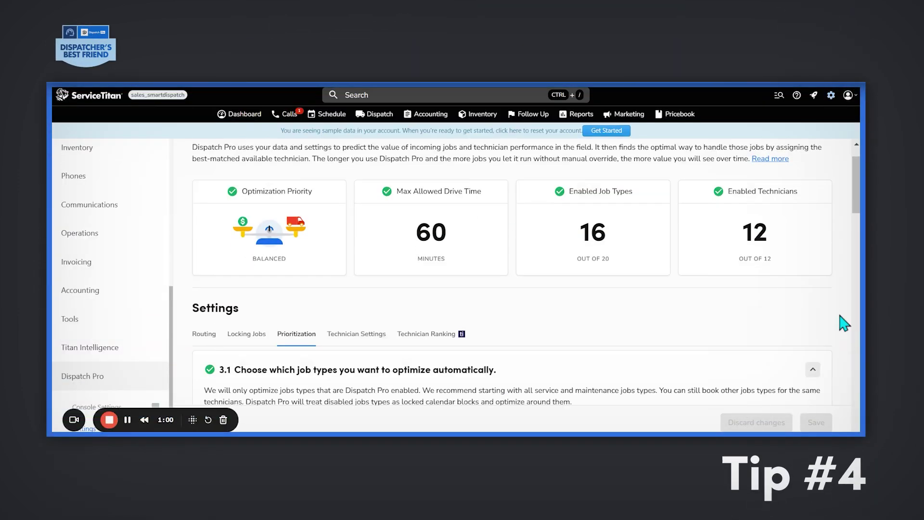
scroll(839, 316, down, 3)
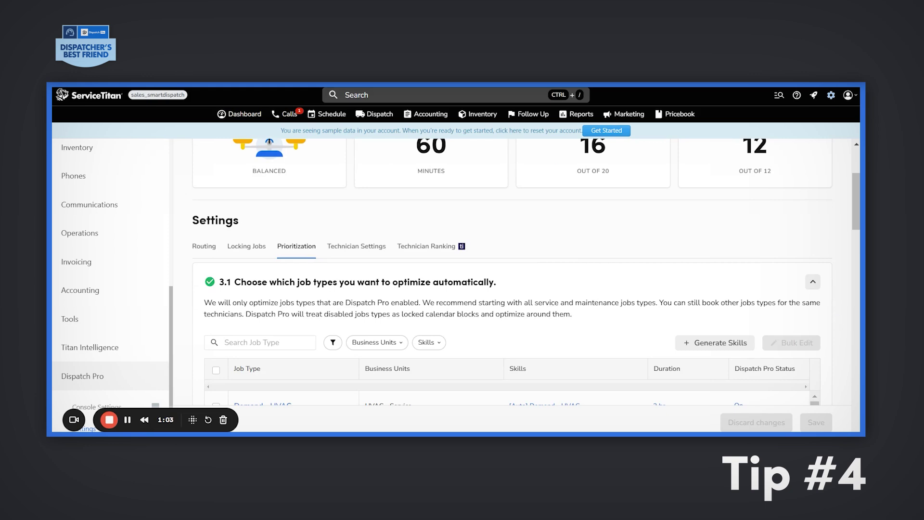
scroll(840, 315, down, 3)
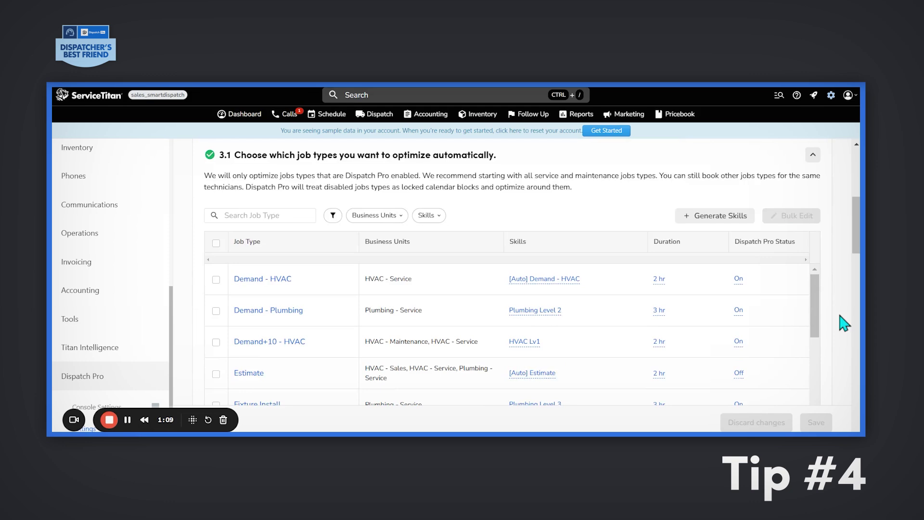
scroll(840, 316, down, 2)
scroll(840, 315, down, 2)
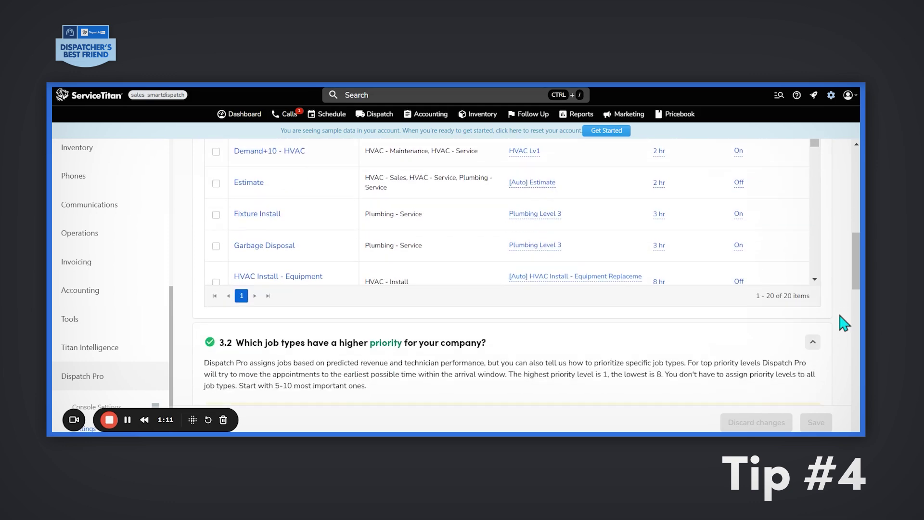
scroll(840, 315, down, 3)
scroll(841, 315, down, 1)
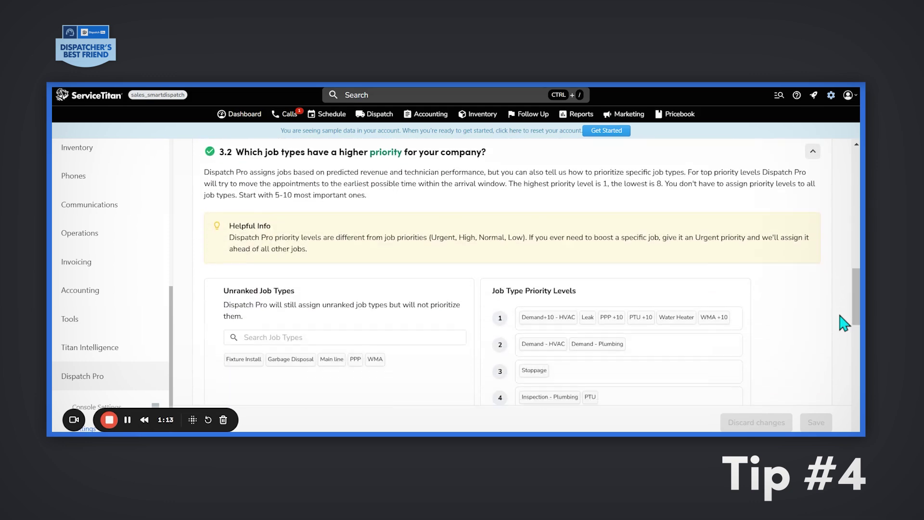
scroll(844, 323, down, 1)
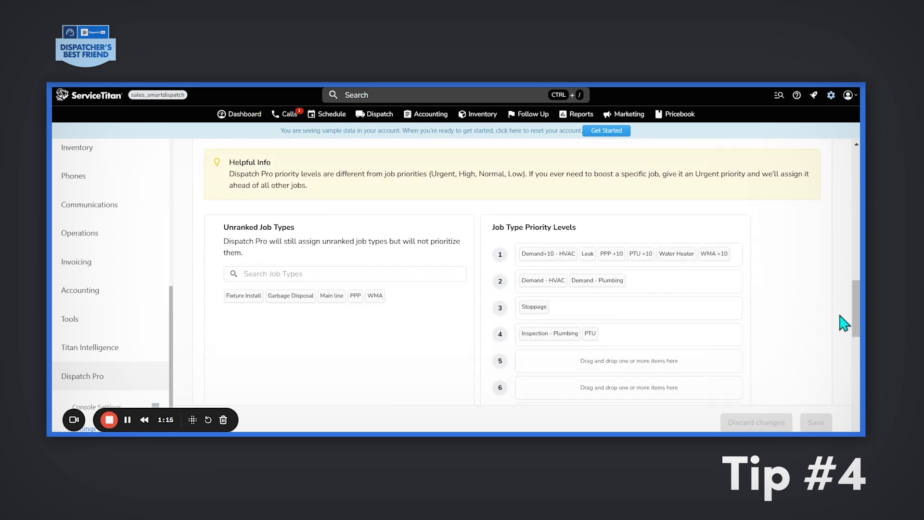
scroll(844, 323, down, 1)
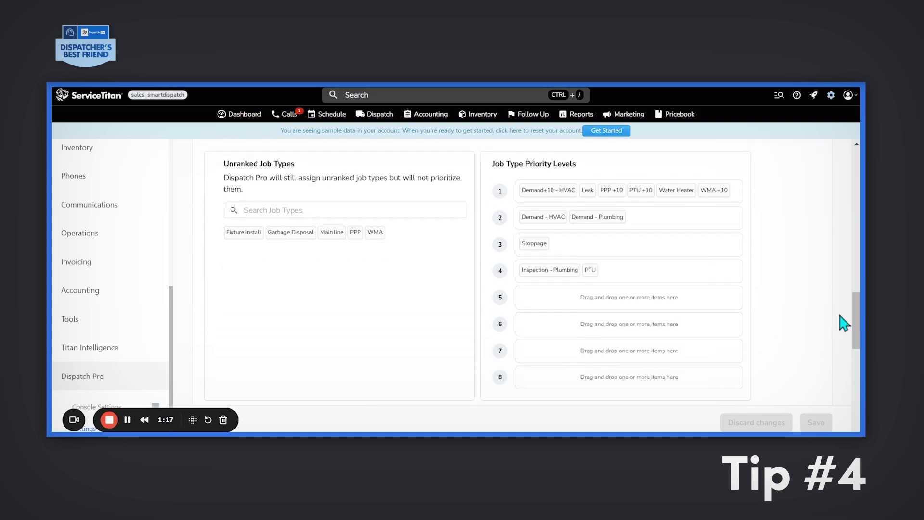
scroll(844, 323, down, 2)
scroll(844, 323, down, 2)
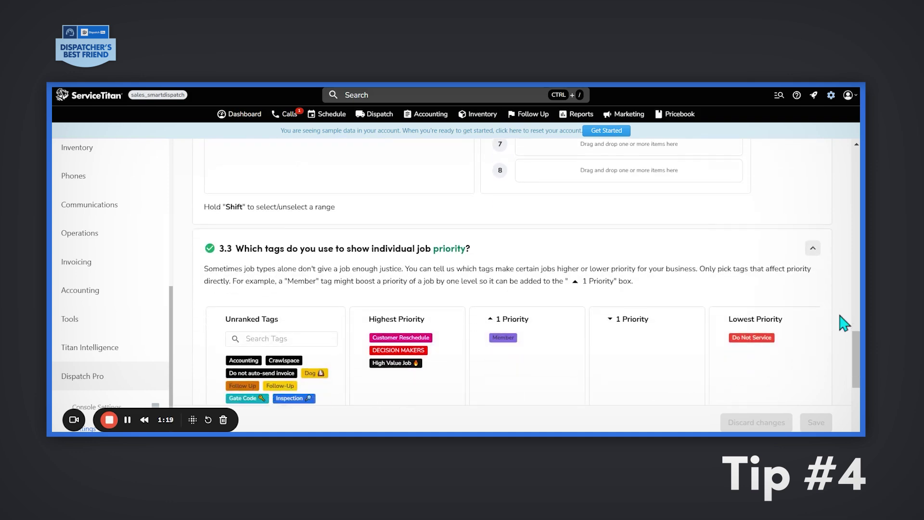
scroll(843, 323, down, 1)
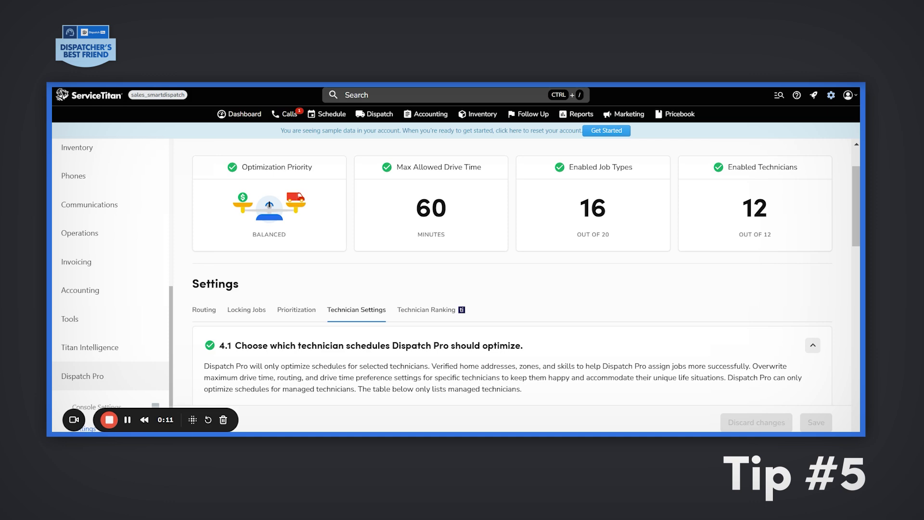
scroll(834, 312, down, 1)
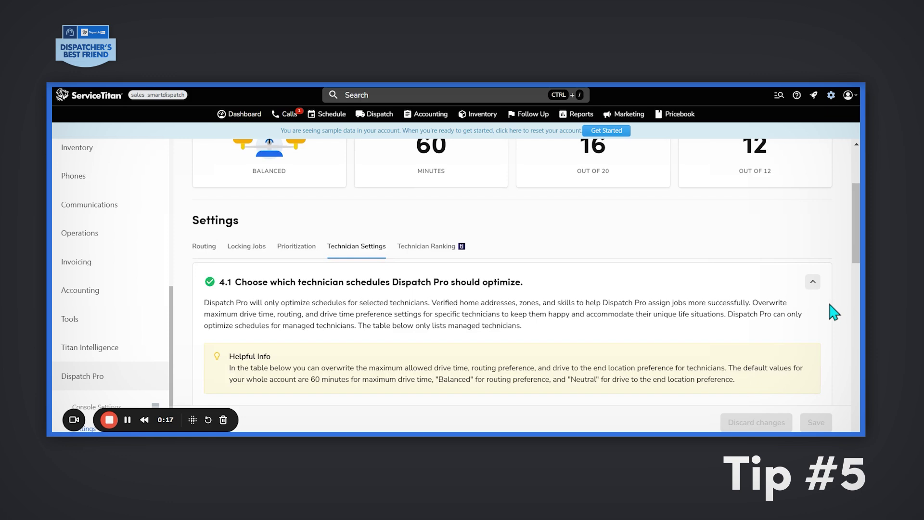
scroll(835, 312, down, 1)
scroll(834, 312, down, 1)
scroll(834, 313, down, 1)
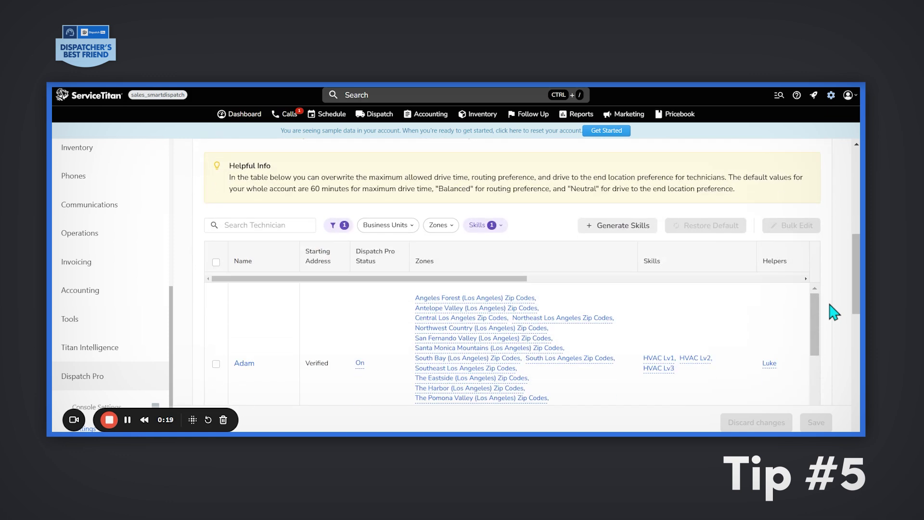
scroll(834, 312, down, 1)
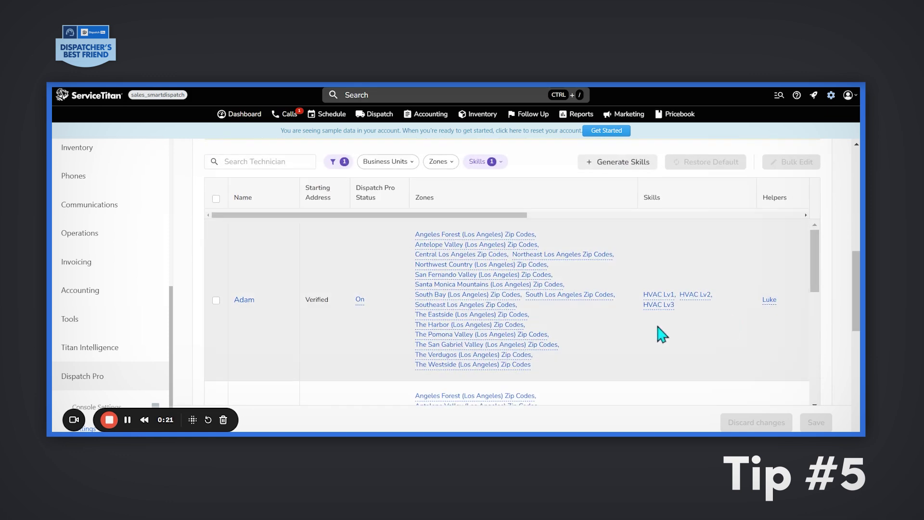
scroll(659, 334, right, 1)
scroll(659, 334, right, 1)
scroll(658, 334, right, 1)
scroll(660, 334, right, 1)
scroll(507, 296, right, 1)
scroll(508, 295, right, 1)
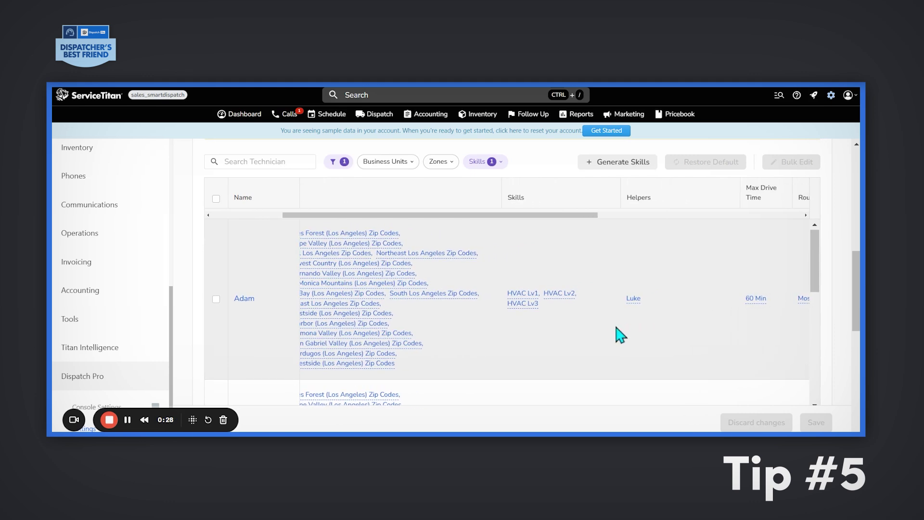
scroll(616, 335, right, 1)
scroll(611, 334, right, 1)
scroll(612, 334, right, 1)
scroll(612, 335, right, 1)
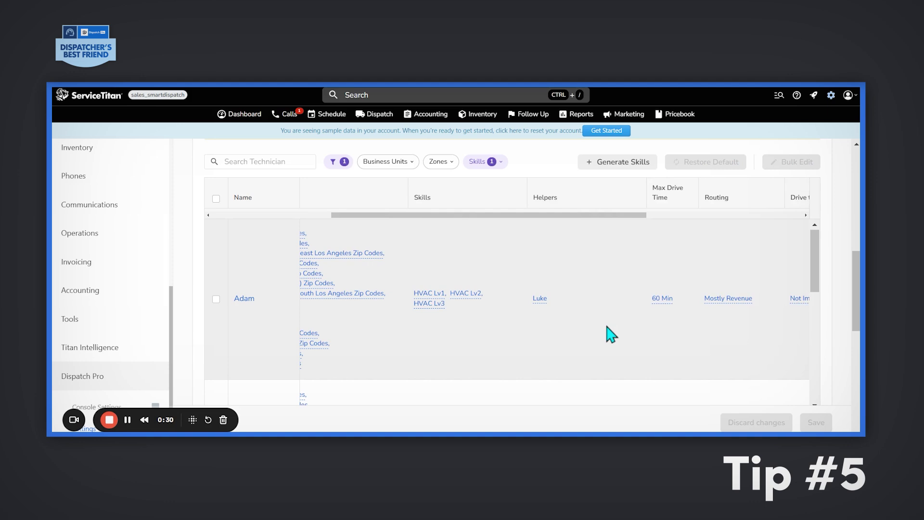
scroll(611, 334, right, 1)
scroll(611, 335, right, 1)
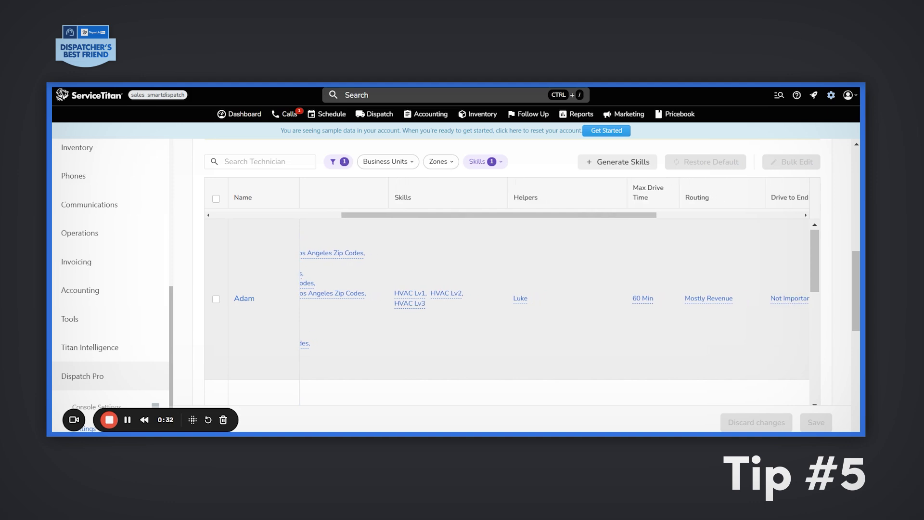